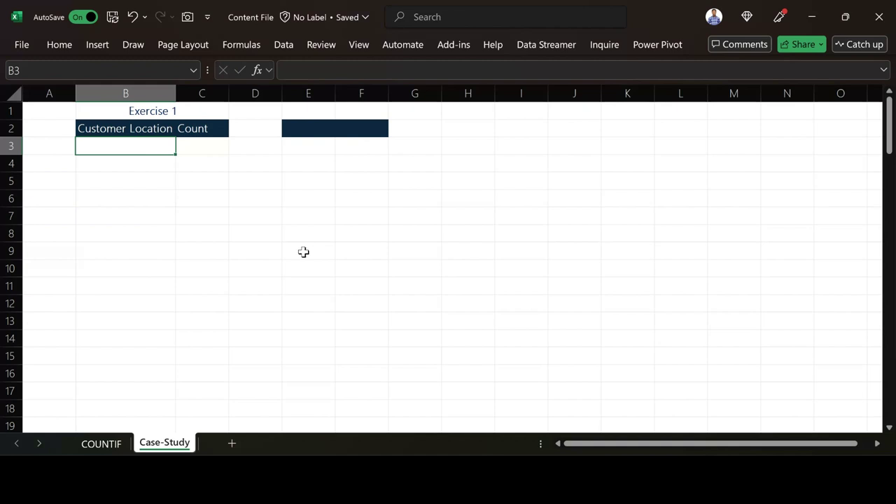
Show the GreenTech Manufacturing sales table on the COUNTIF sheet
click(103, 443)
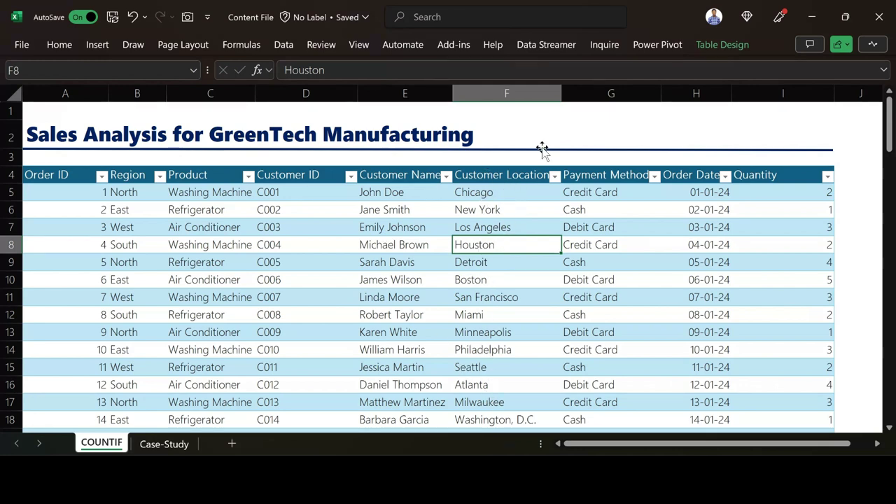
Enter =UNIQUE(Table2[Customer Location]) in Case-Study B3, spilling cities Chicago through Charleston into rows 3–44
click(164, 444)
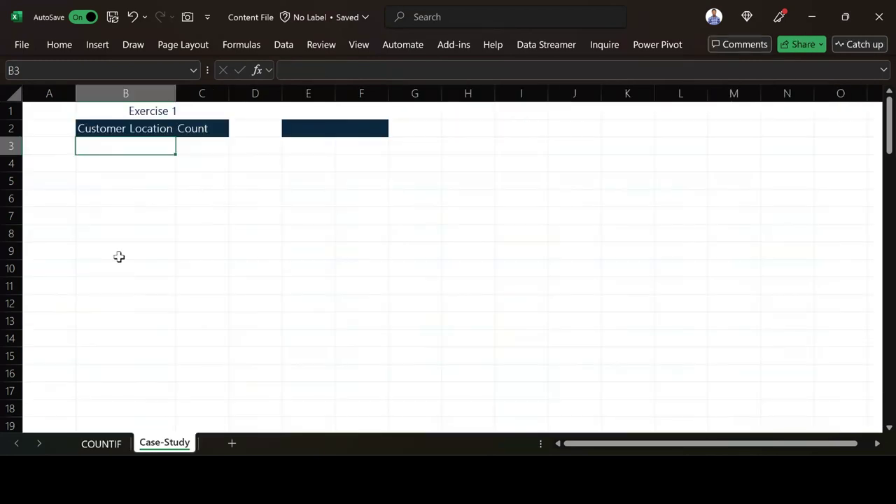
text(=uniq)
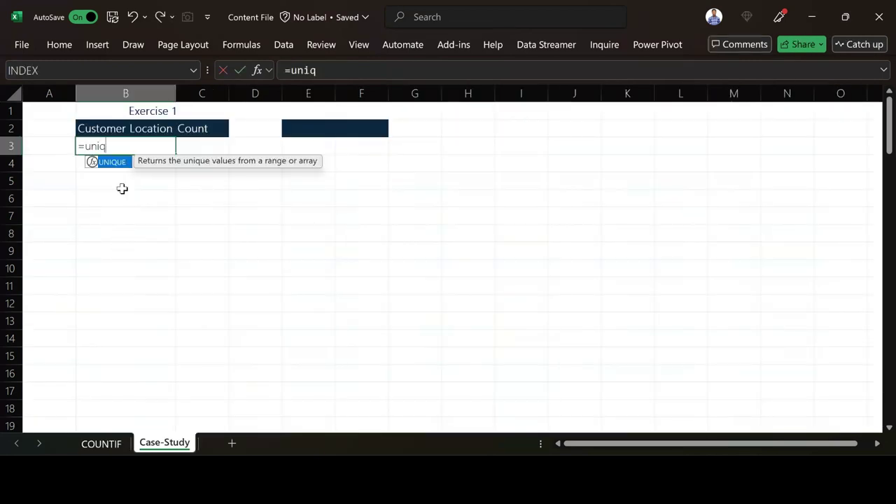
key(Tab)
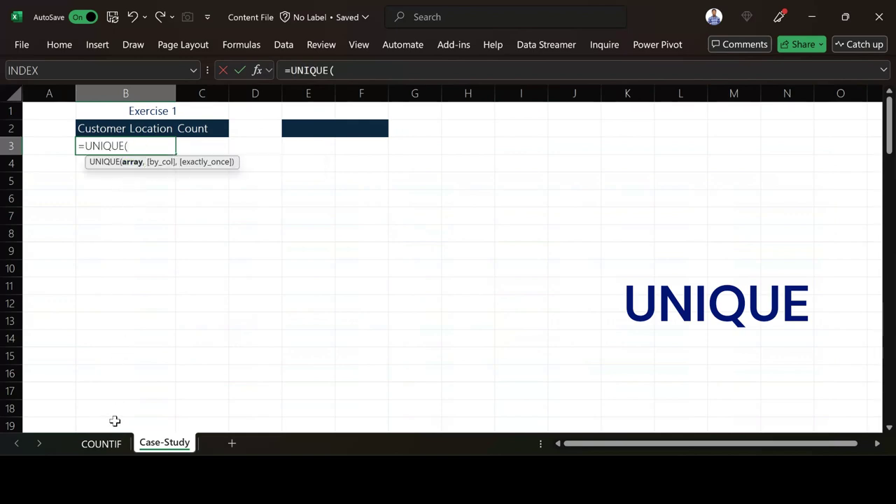
click(102, 444)
click(513, 191)
key(ctrl+shift+Down)
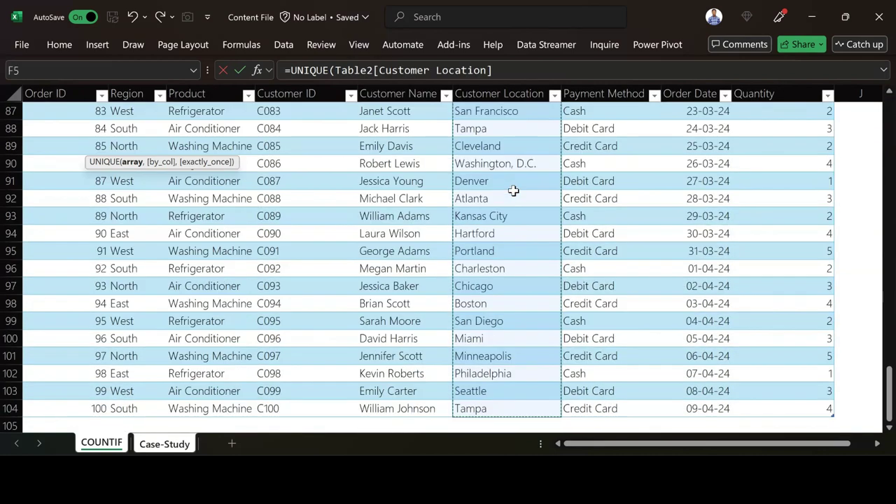
text())
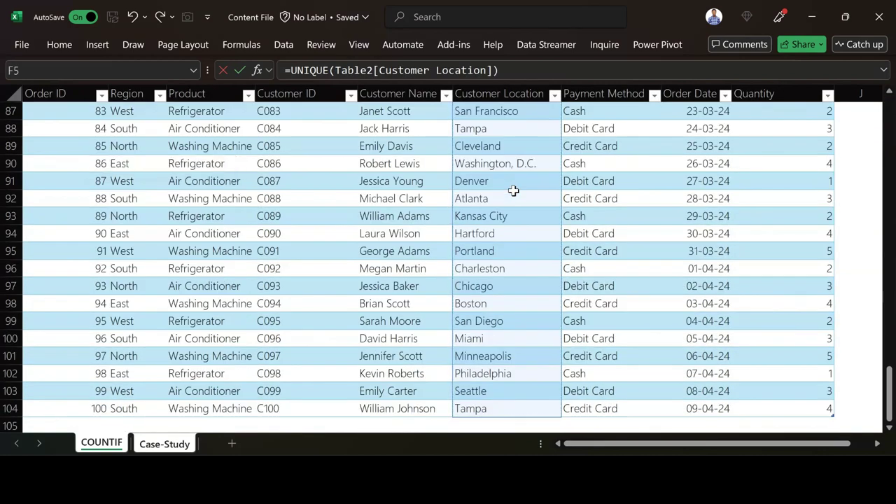
key(Return)
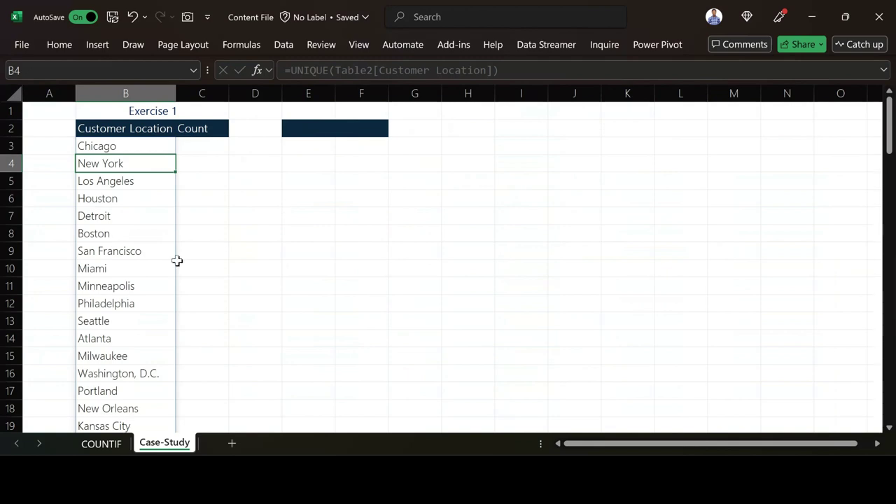
scroll(195, 232, down, 12)
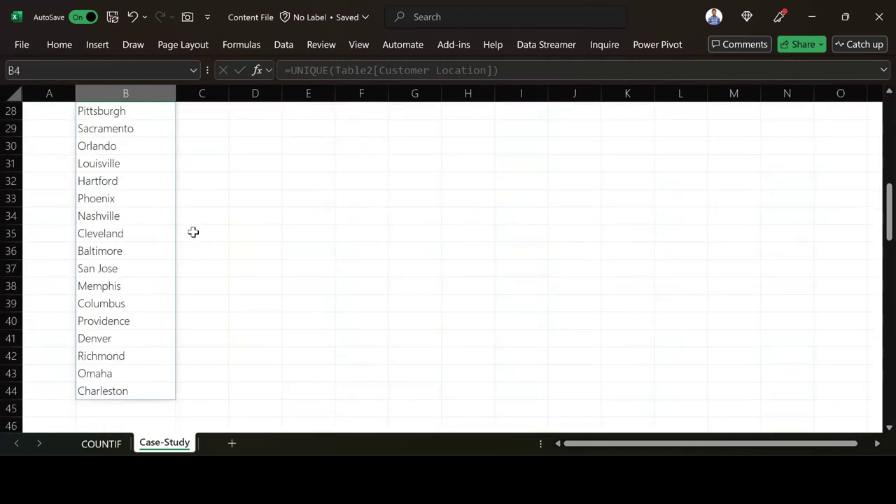
scroll(193, 232, up, 12)
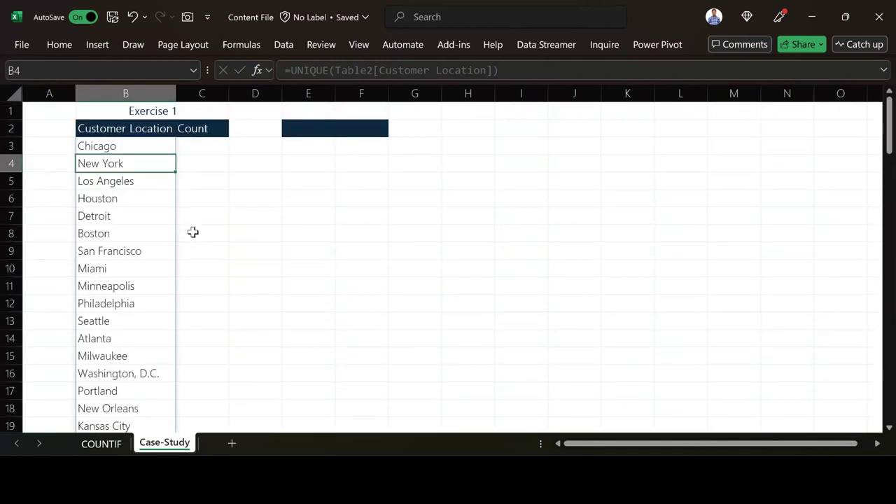
Start =COUNTIF() in C3 beside Chicago and bring up its Function Arguments dialog
click(201, 145)
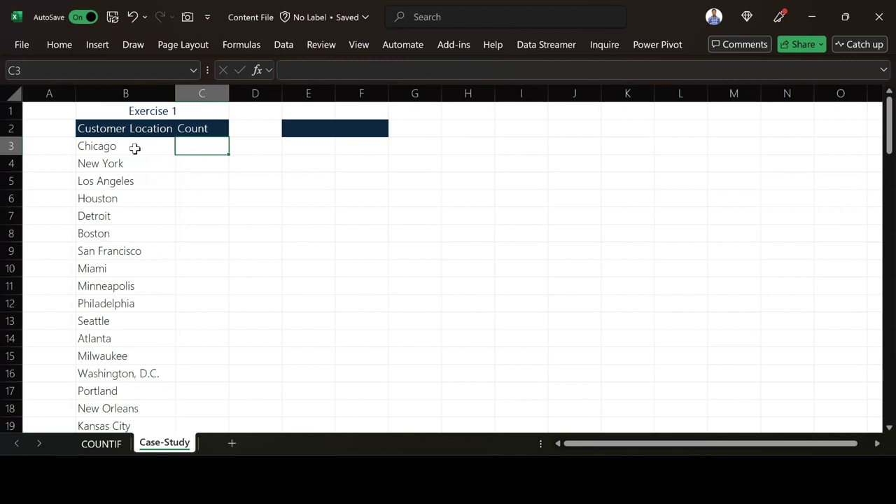
text(=)
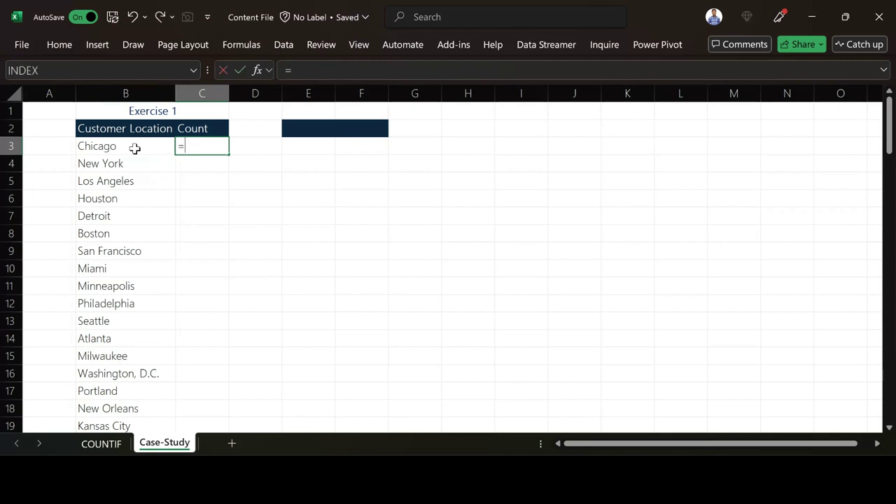
text(countif)
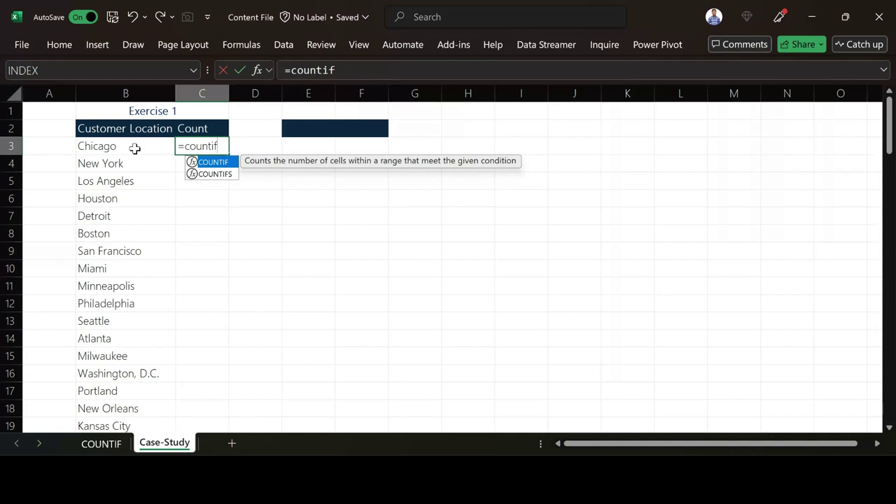
key(Tab)
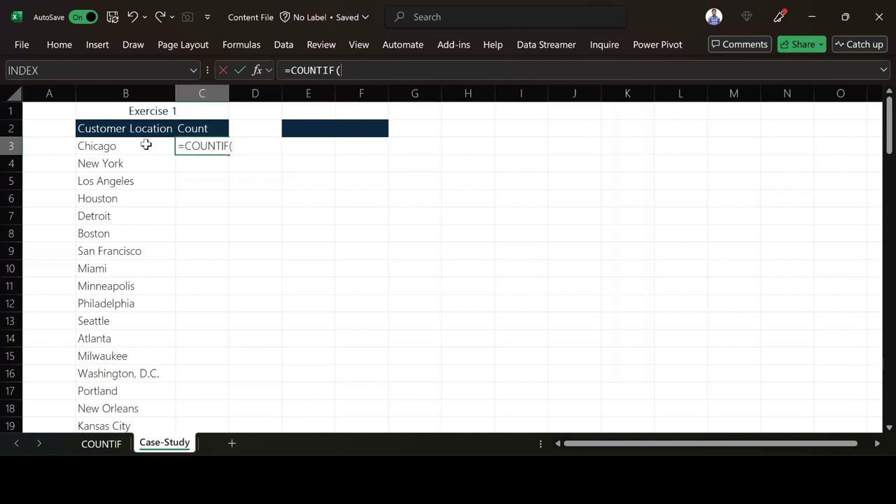
key(shift+F3)
drag(469, 189, 531, 163)
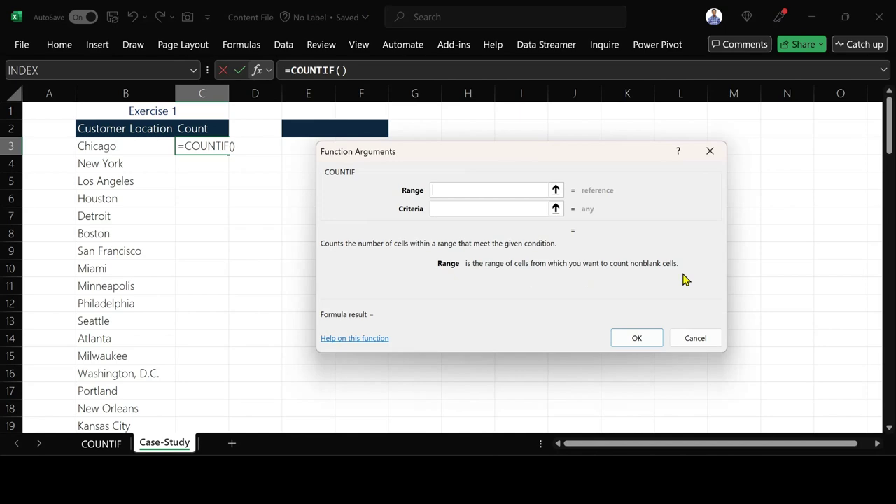
Set COUNTIF Range to Table2[Customer Location] and Criteria to B3, so C3 returns 4
click(105, 445)
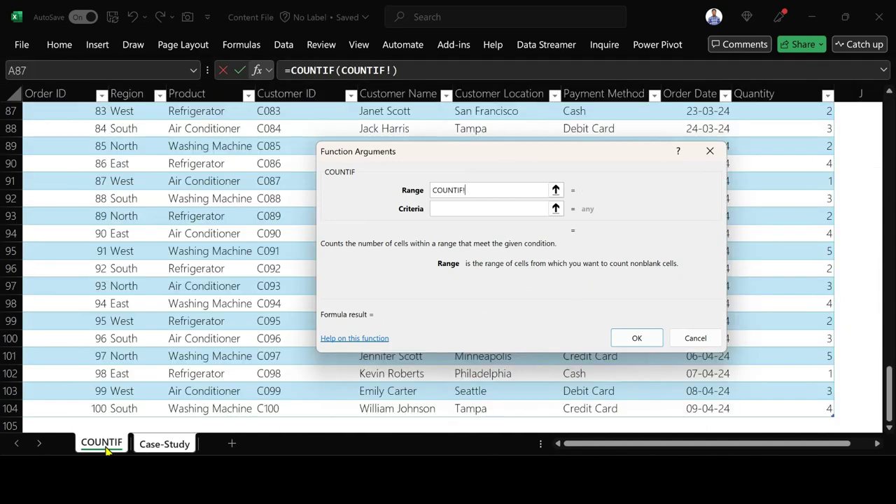
drag(453, 161, 337, 182)
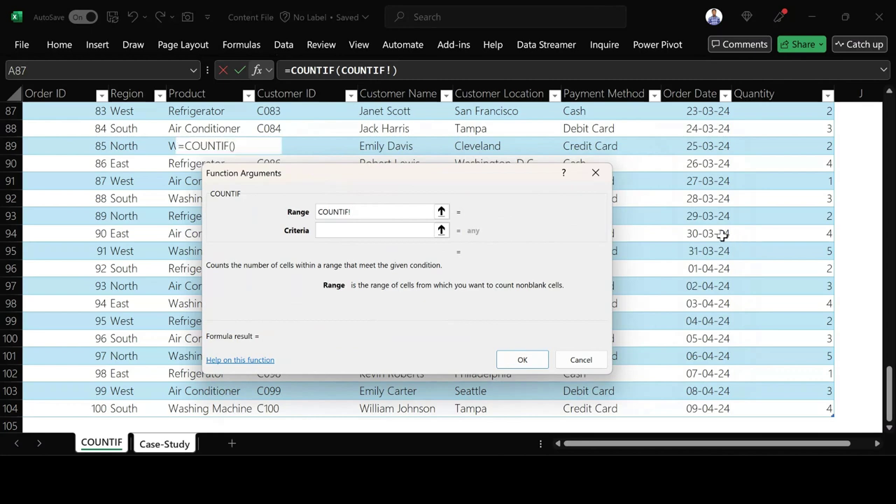
scroll(721, 236, up, 20)
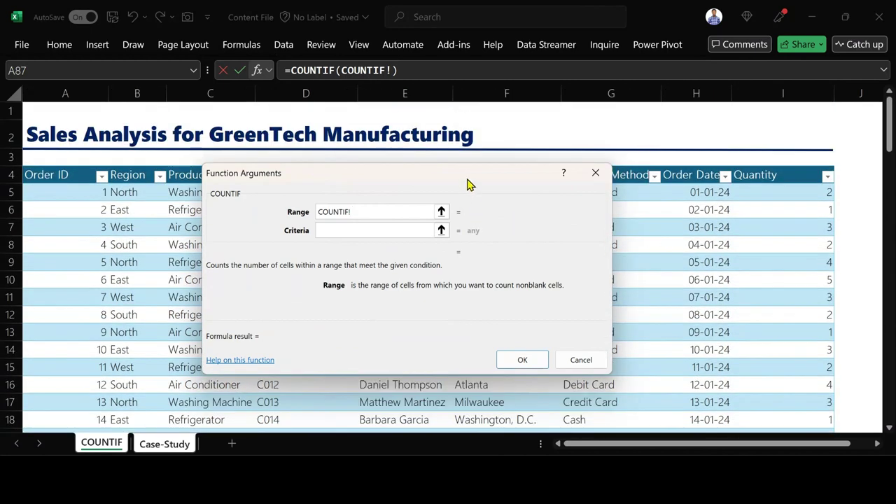
drag(468, 182, 301, 187)
click(500, 196)
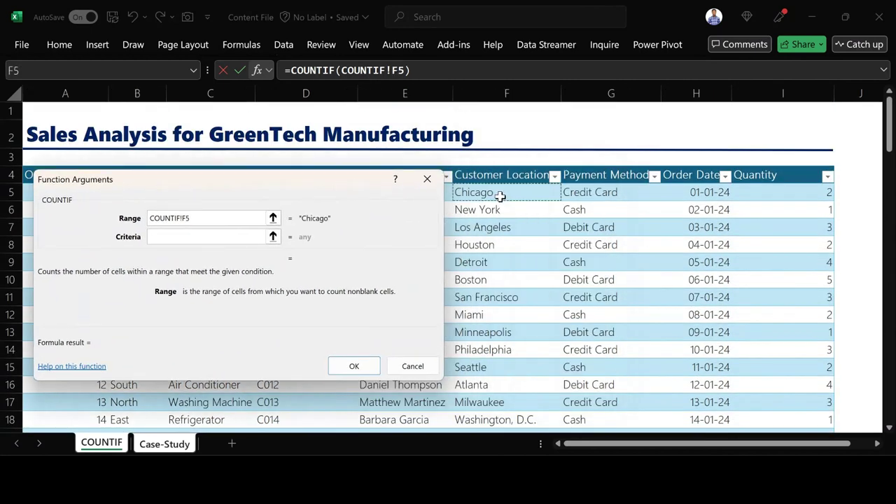
key(ctrl+shift+Down)
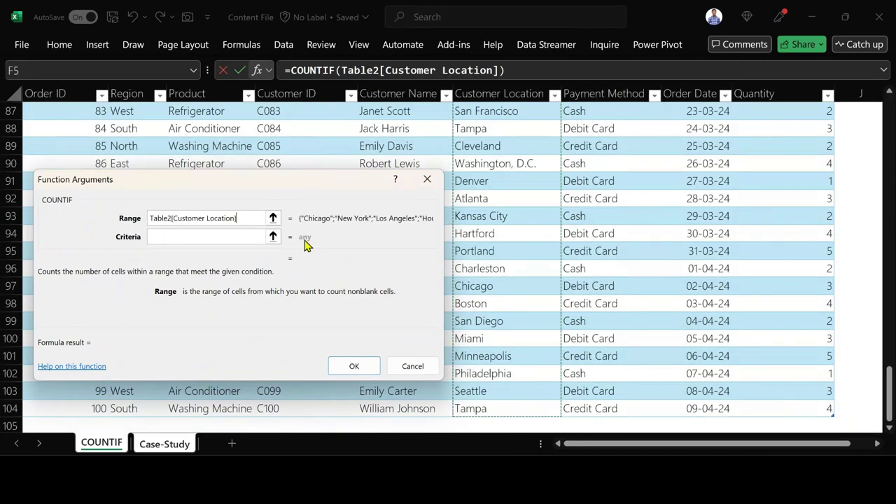
drag(218, 185, 561, 151)
click(669, 214)
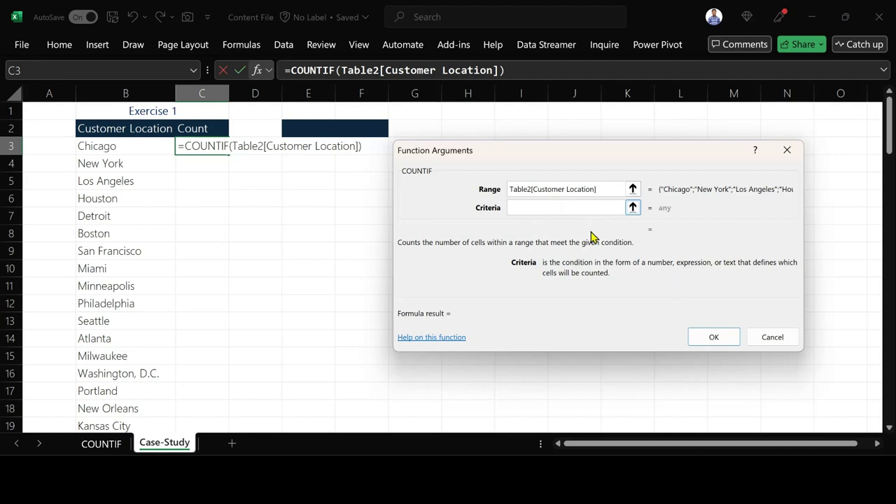
click(120, 149)
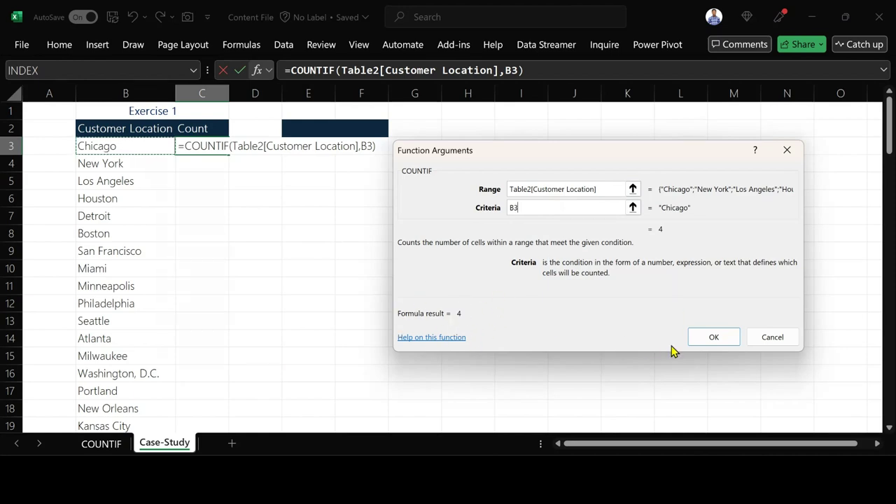
click(710, 339)
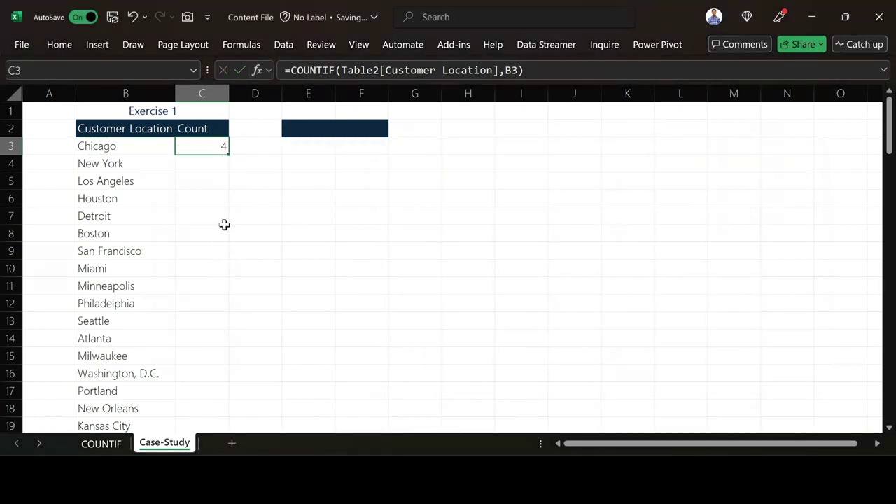
Copy C3's COUNTIF formula down the Count column, giving counts such as New York 3, Boston 5
double_click(229, 154)
scroll(216, 273, down, 7)
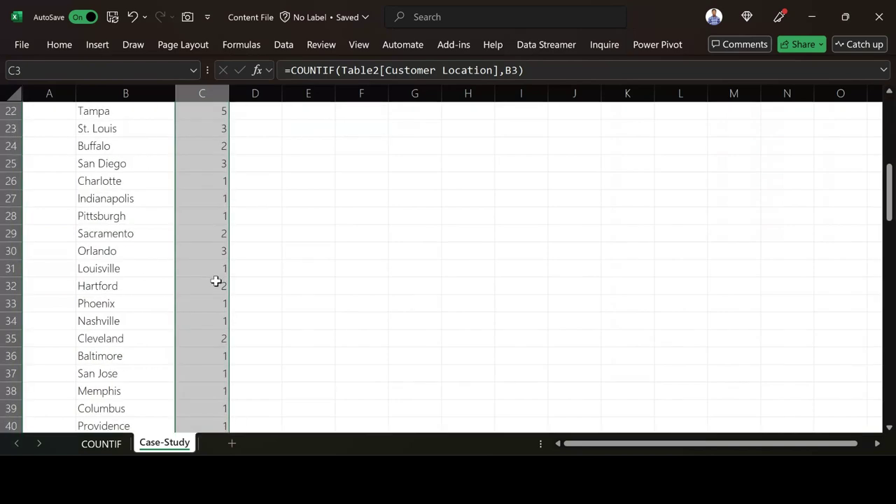
scroll(215, 281, down, 6)
scroll(215, 282, up, 11)
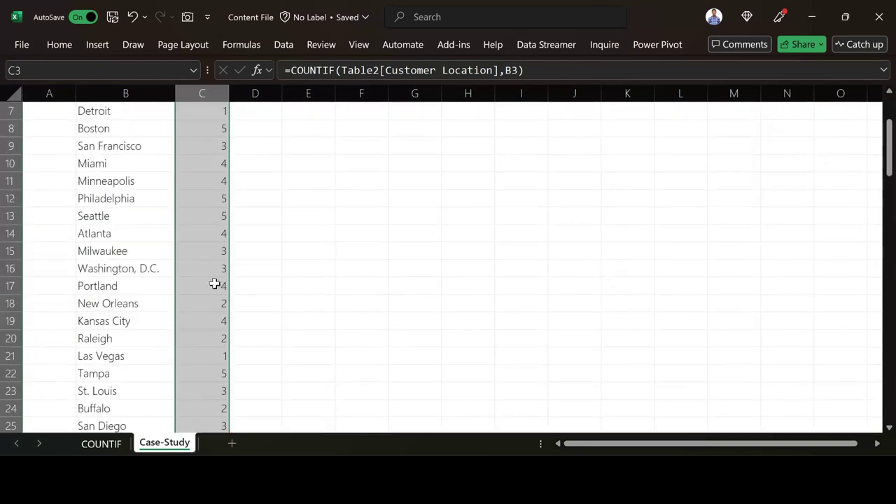
scroll(214, 283, up, 2)
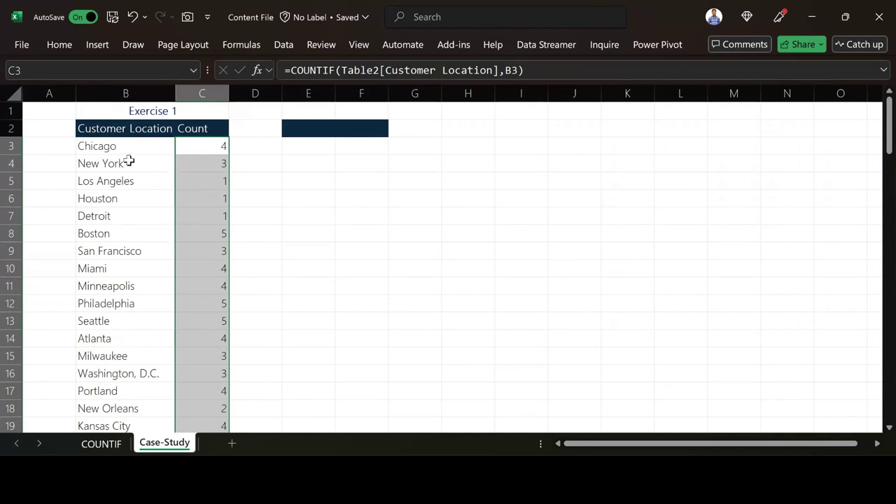
click(219, 147)
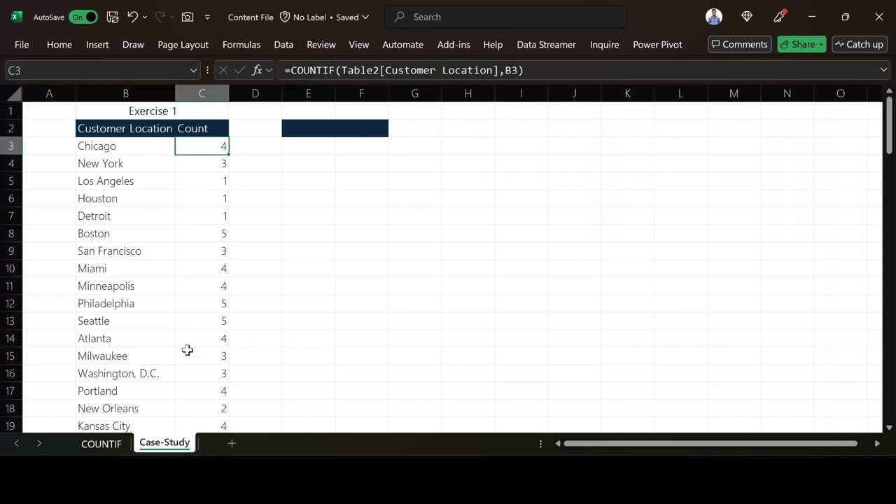
Filter the order table's Customer Location to Chicago, confirm four orders, and return to Case-Study
click(105, 444)
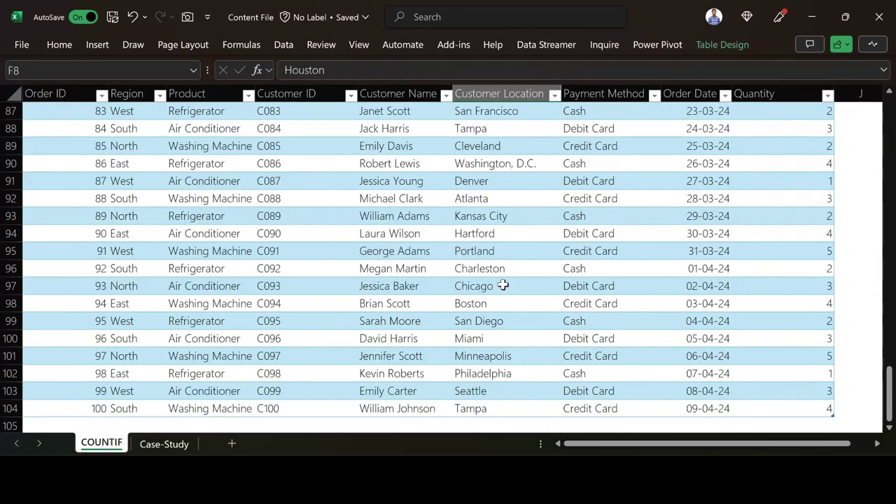
scroll(507, 284, up, 20)
click(550, 110)
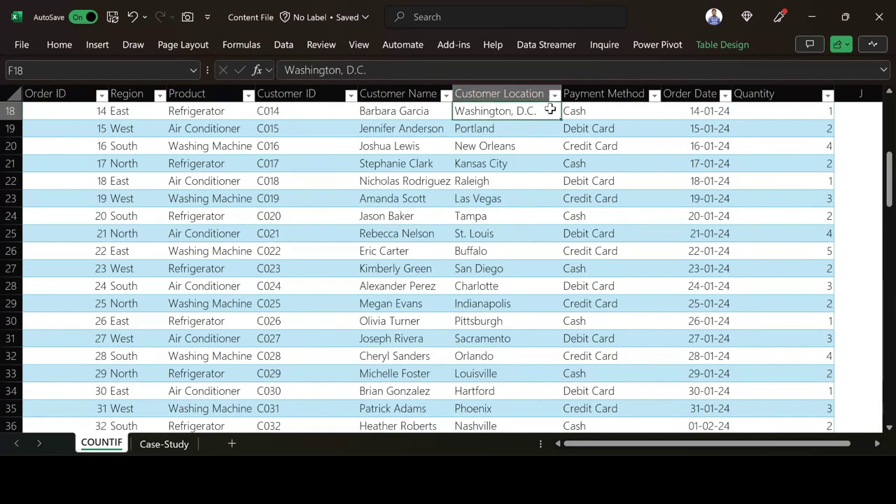
click(555, 95)
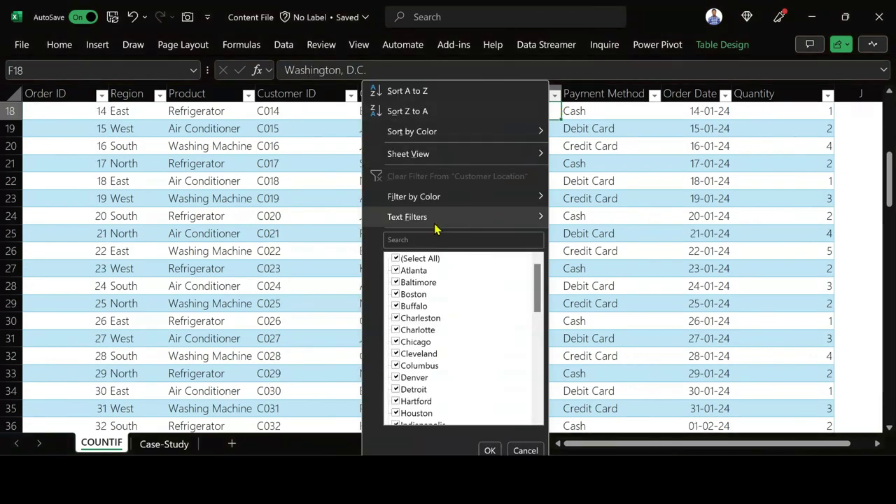
click(420, 258)
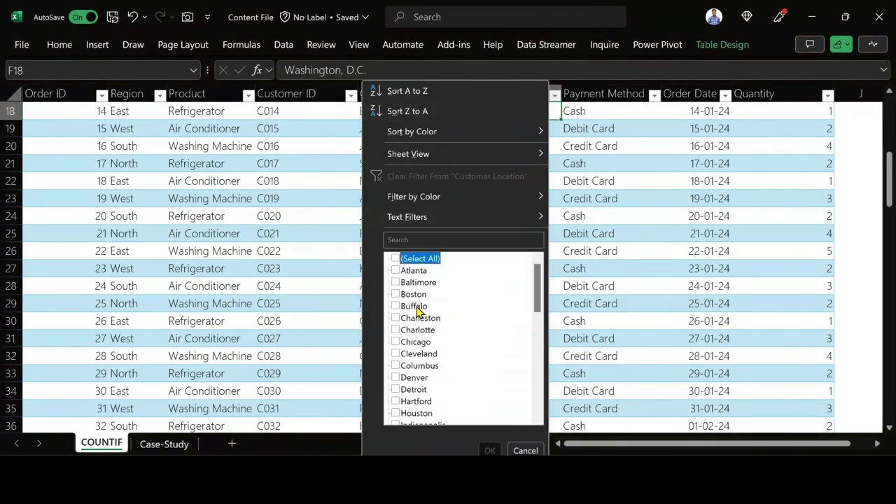
click(413, 343)
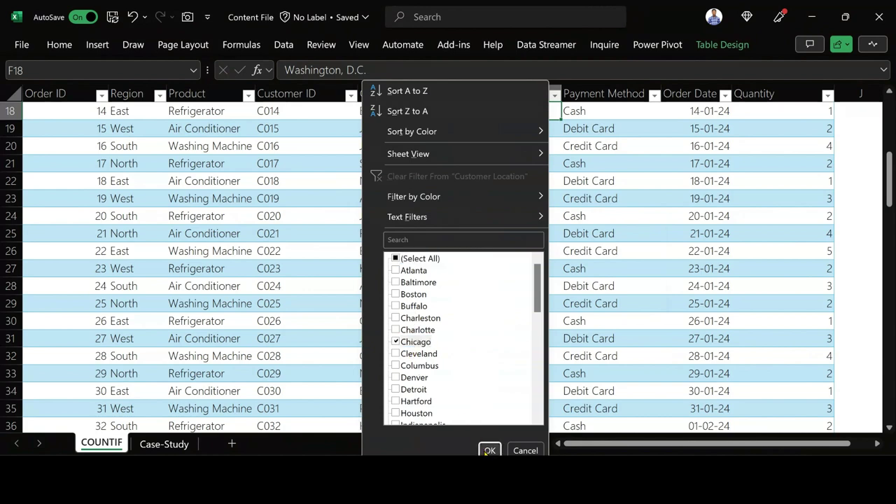
click(488, 450)
scroll(490, 162, up, 2)
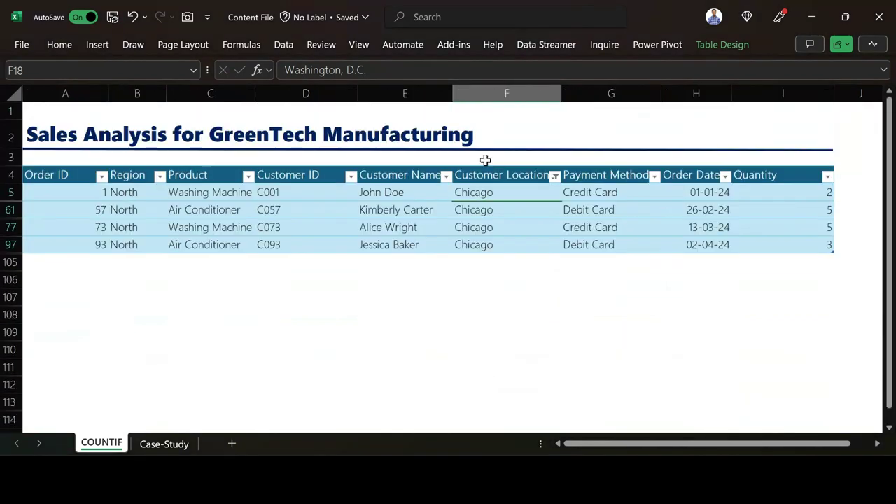
drag(486, 193, 486, 241)
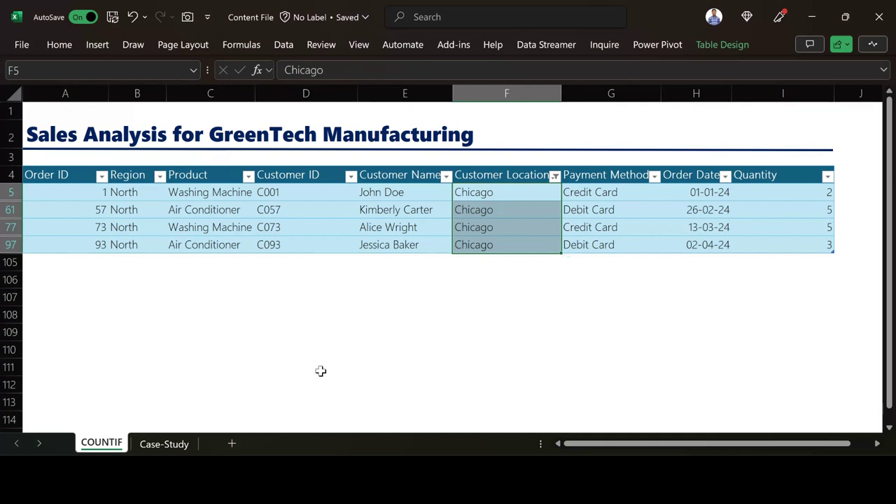
click(195, 444)
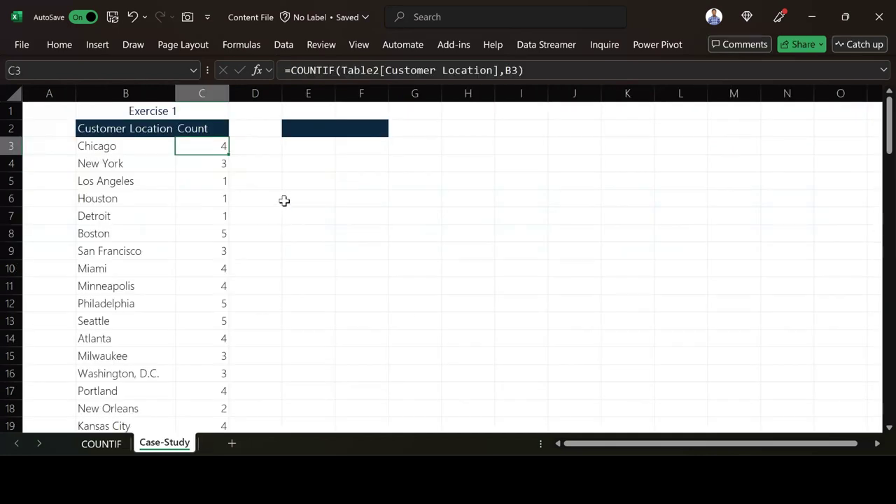